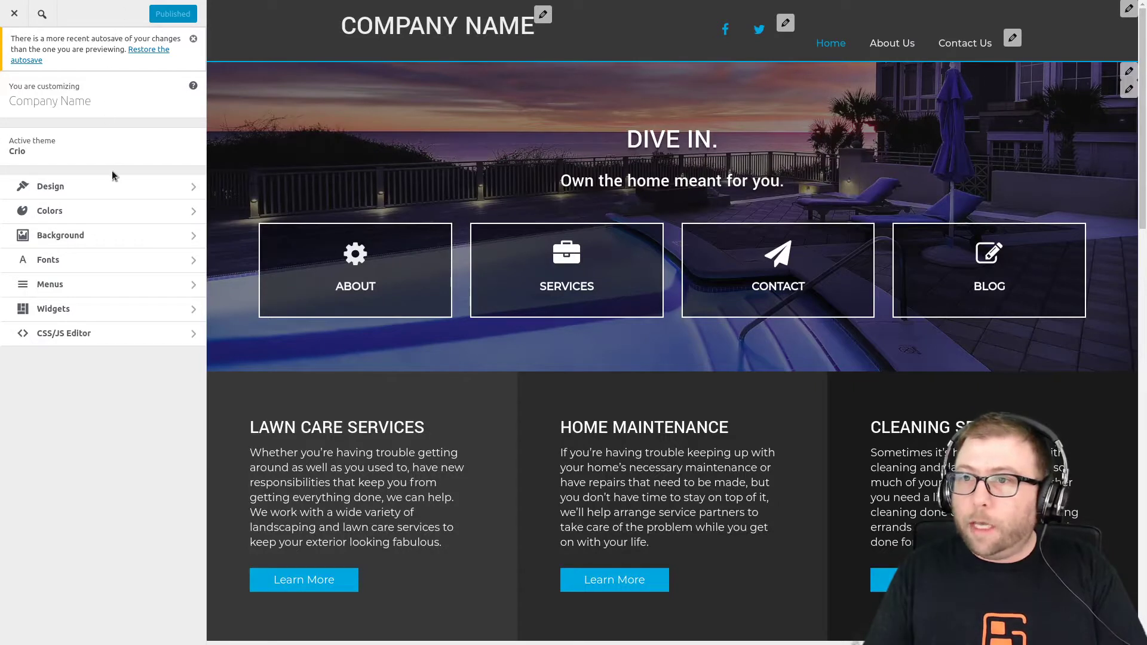
# - Go to Design > Header > Layout and dismiss the autosave notice
pyautogui.click(92, 185)
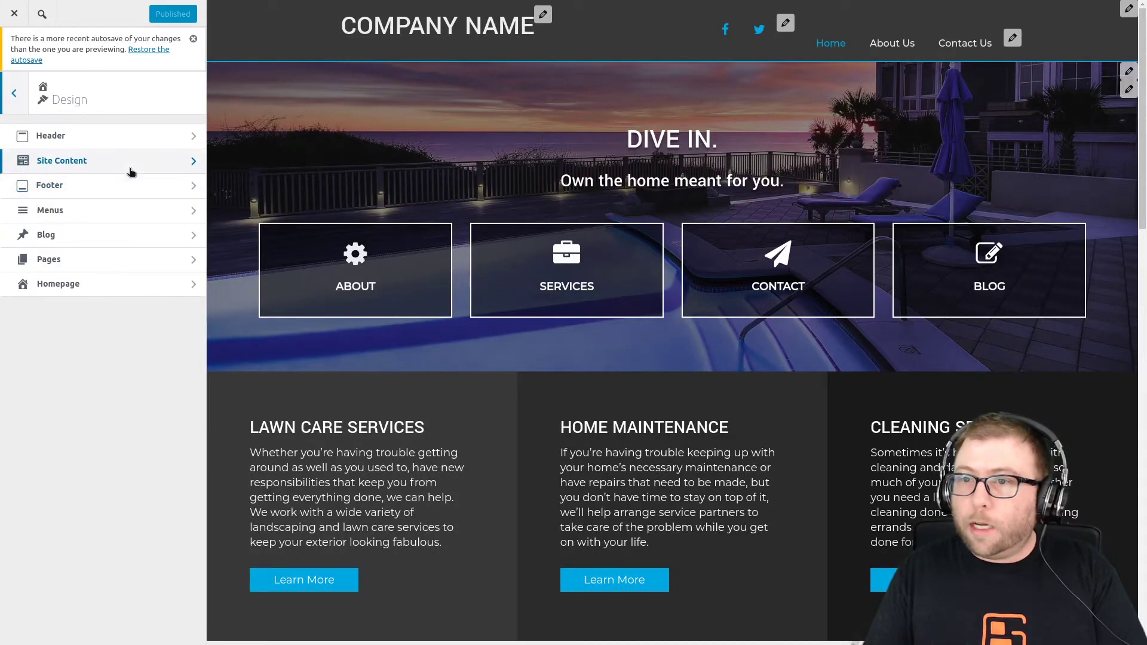
pyautogui.click(101, 136)
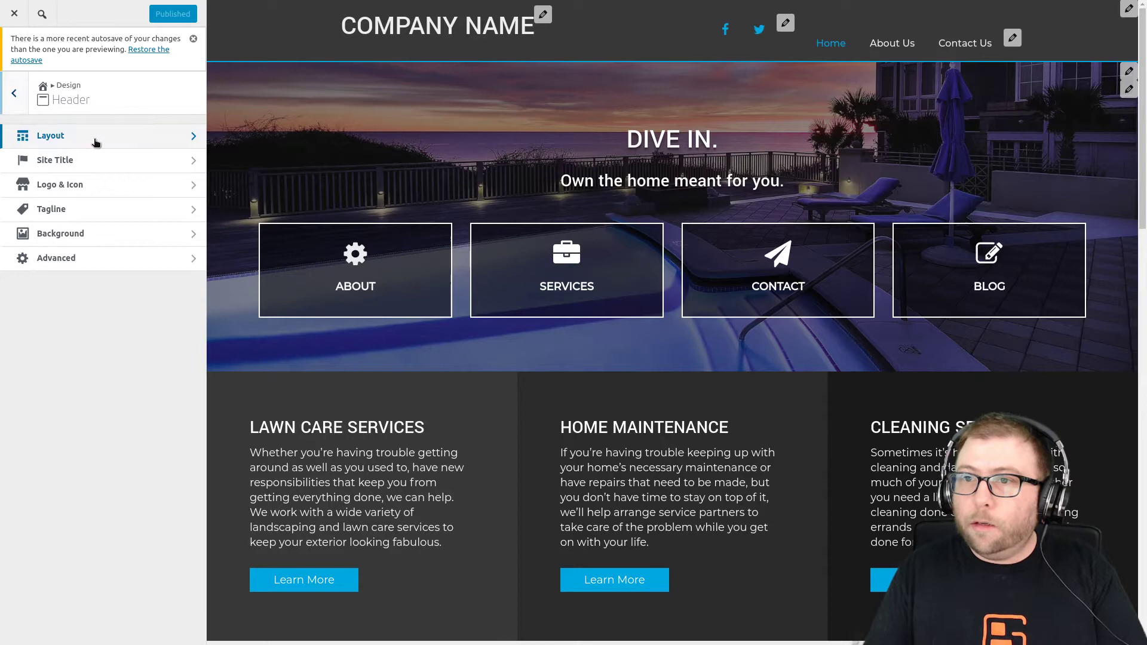
pyautogui.click(95, 143)
pyautogui.click(193, 39)
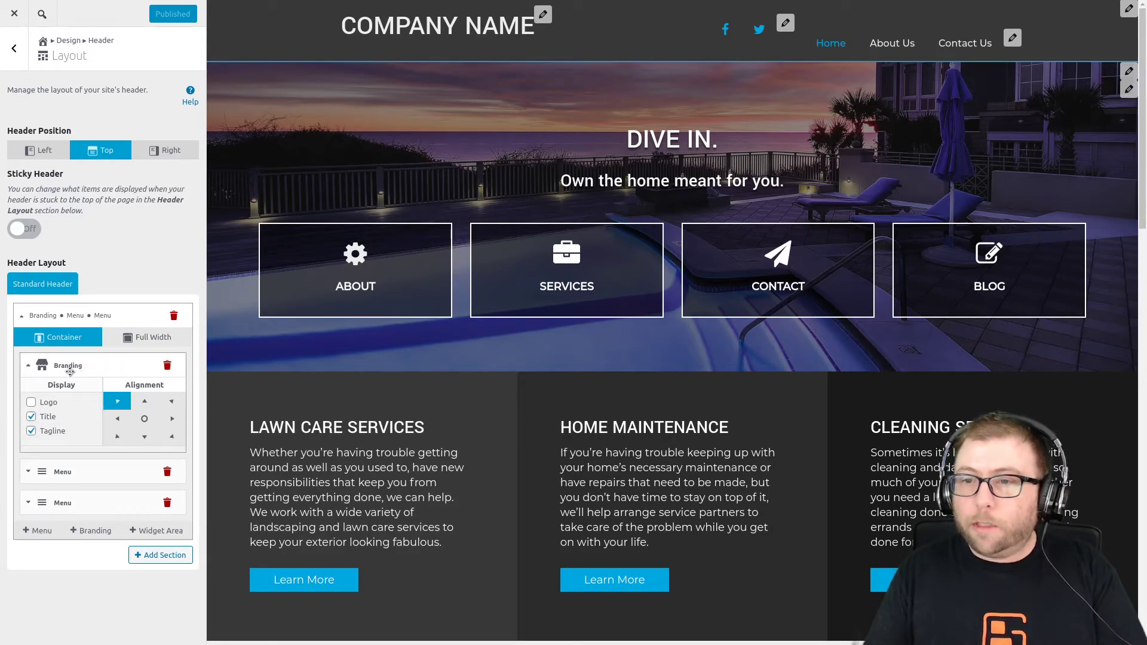
# - Inspect the Social Icons, Main Menu and Branding items' display and alignment settings
pyautogui.click(30, 472)
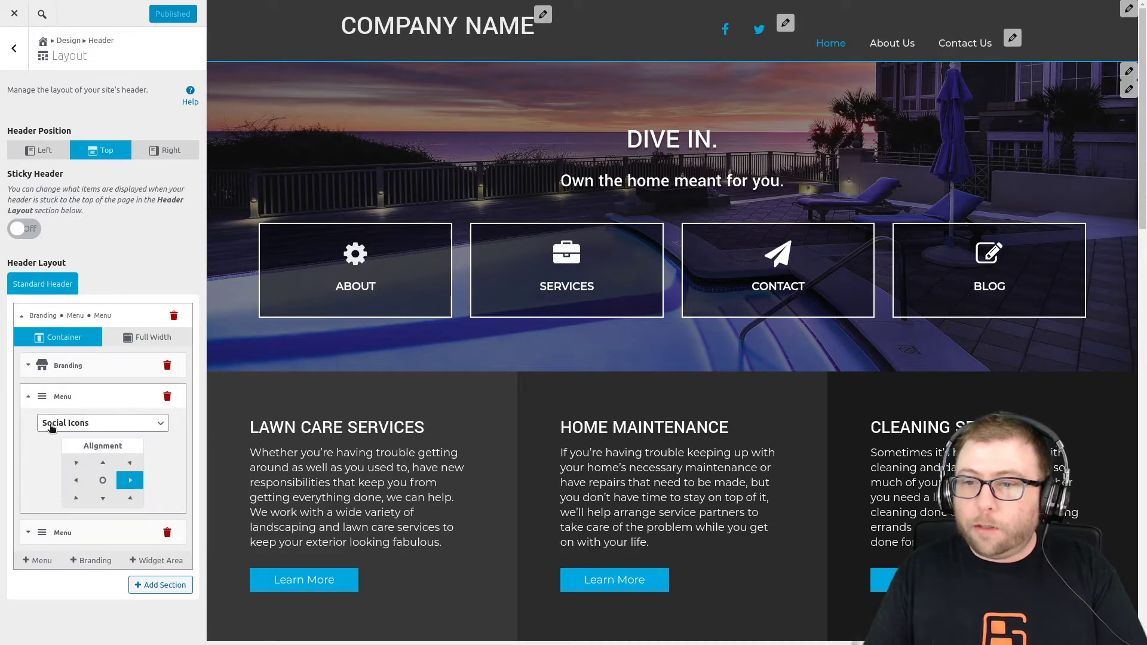
pyautogui.click(31, 531)
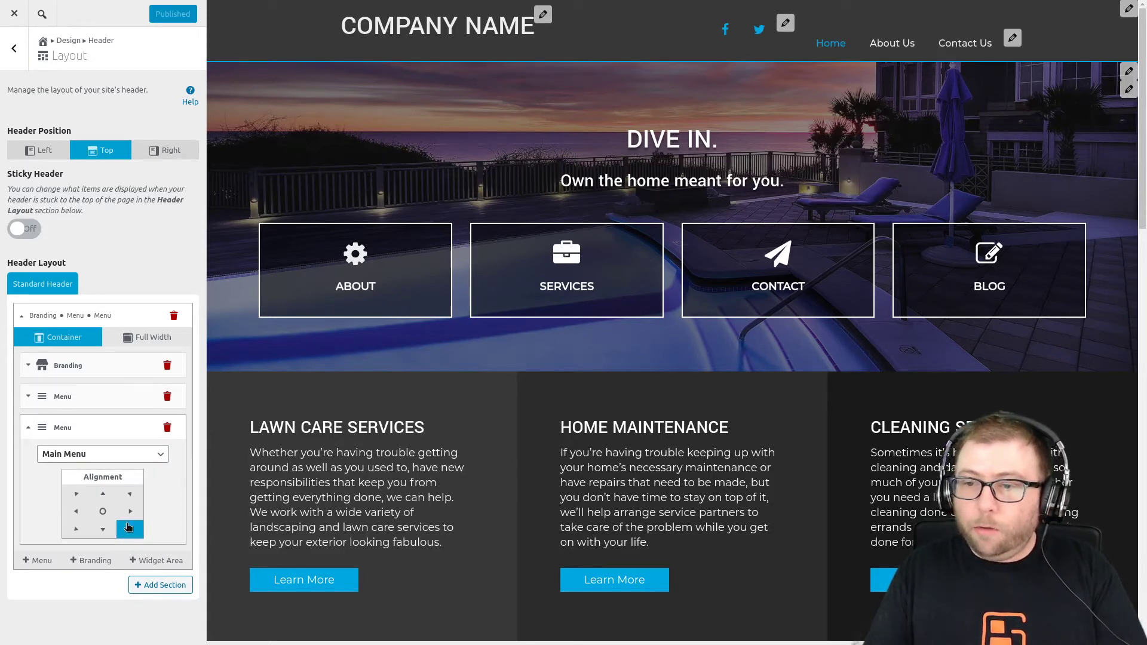
pyautogui.click(29, 399)
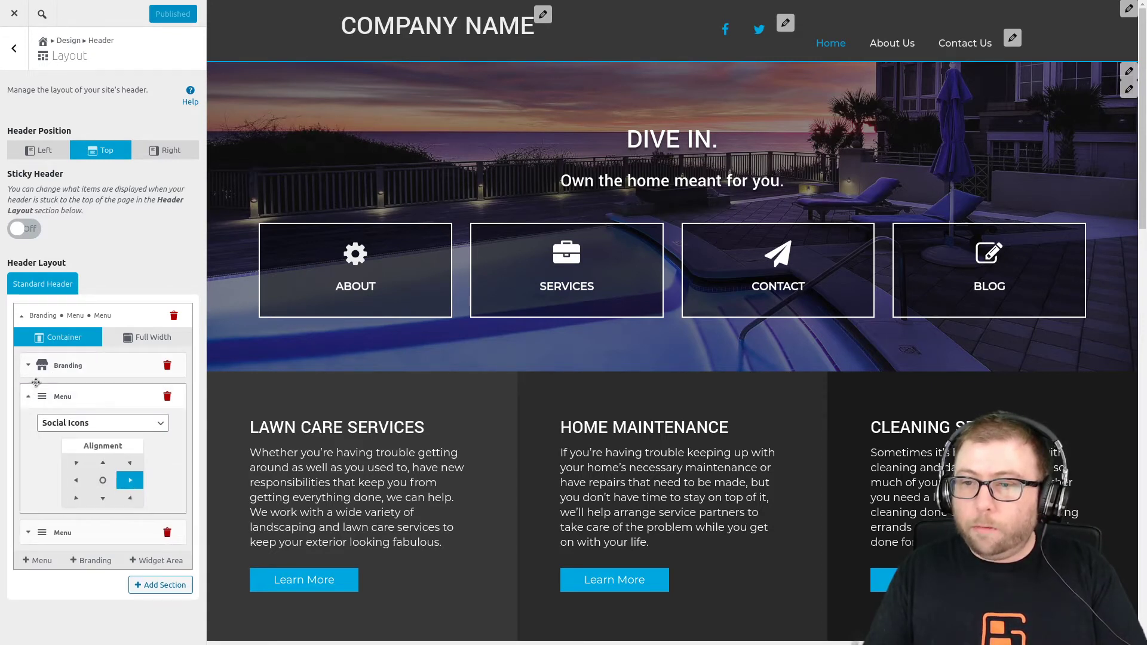
pyautogui.click(29, 366)
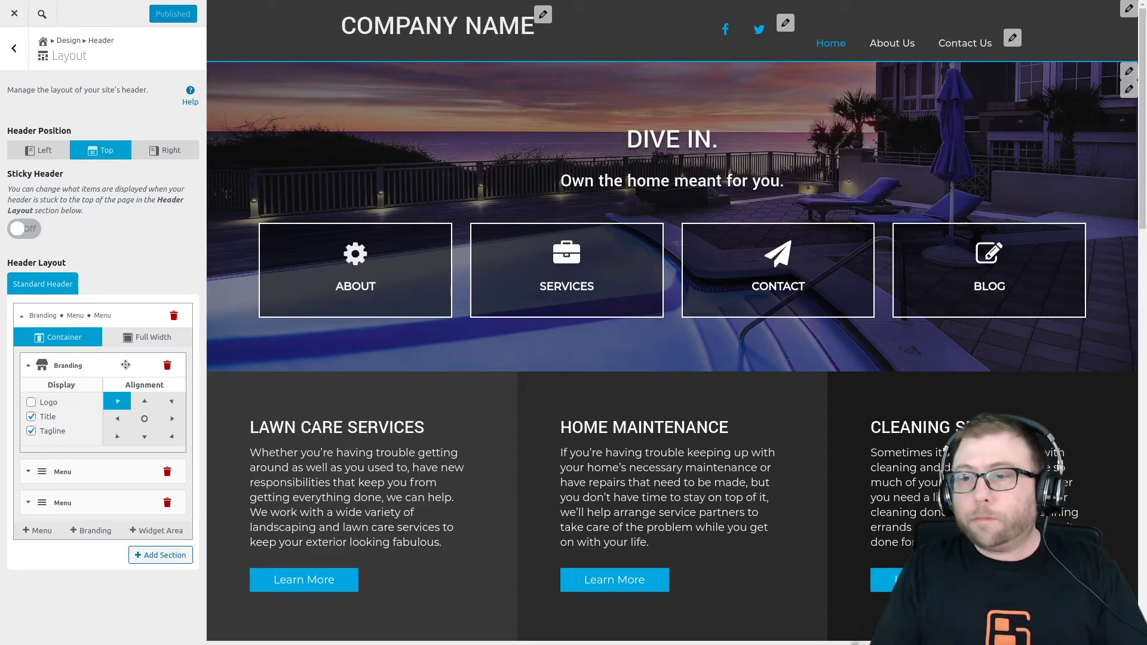
# - Set Social Icons Menu and Main Menu alignment to the top-right cell
pyautogui.click(29, 472)
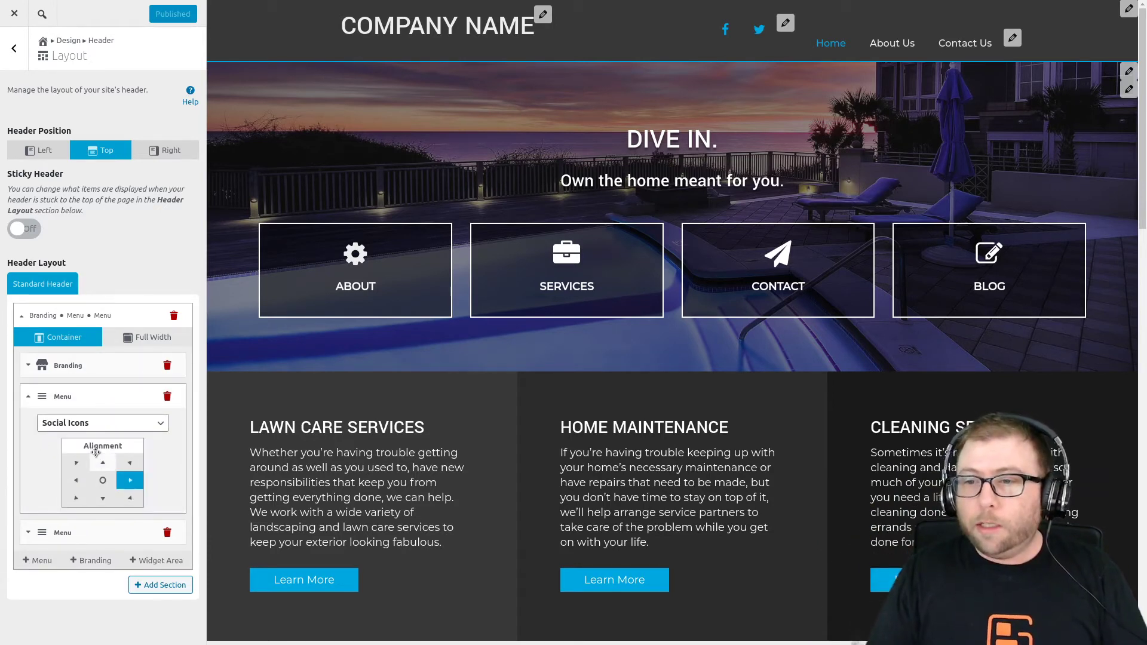
pyautogui.click(129, 463)
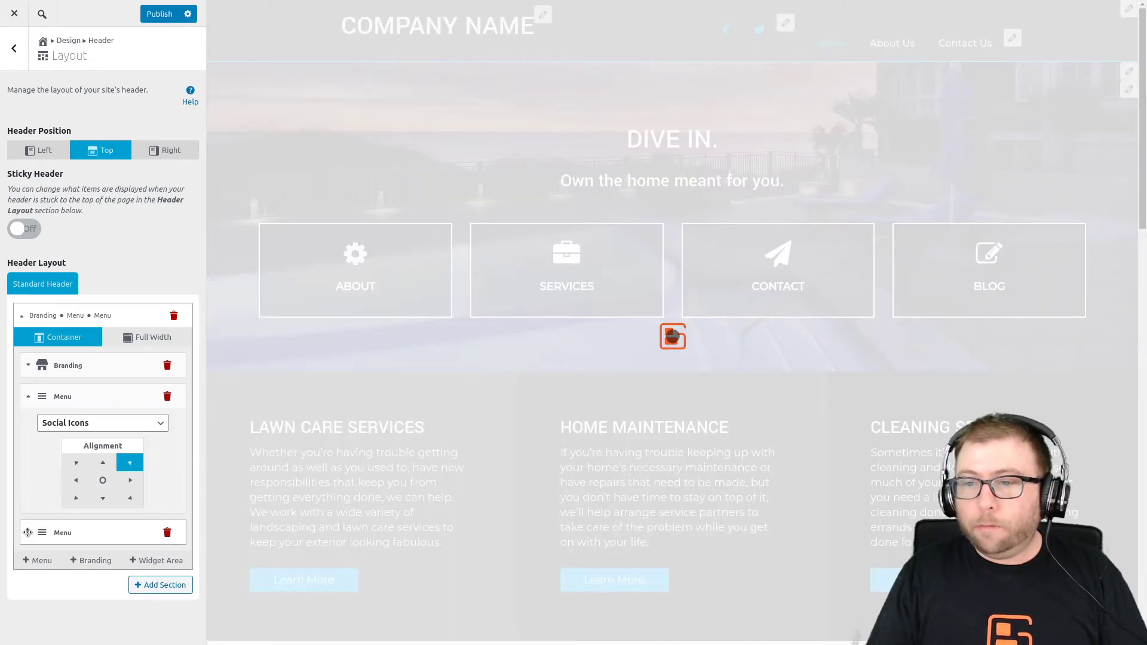
pyautogui.click(27, 531)
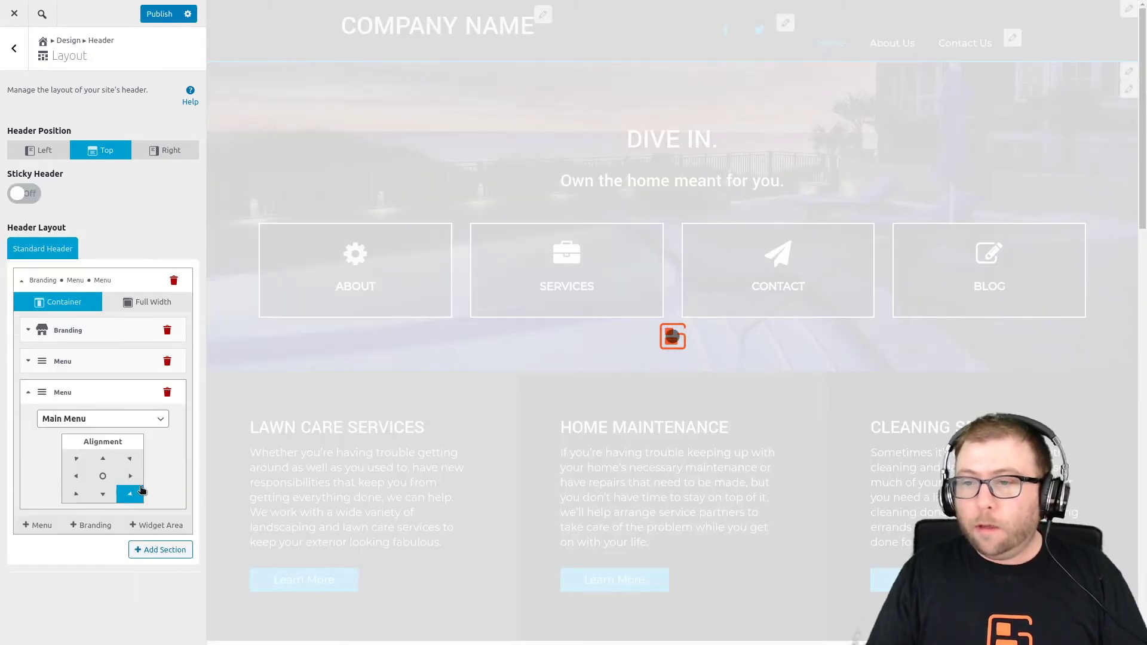
pyautogui.click(129, 458)
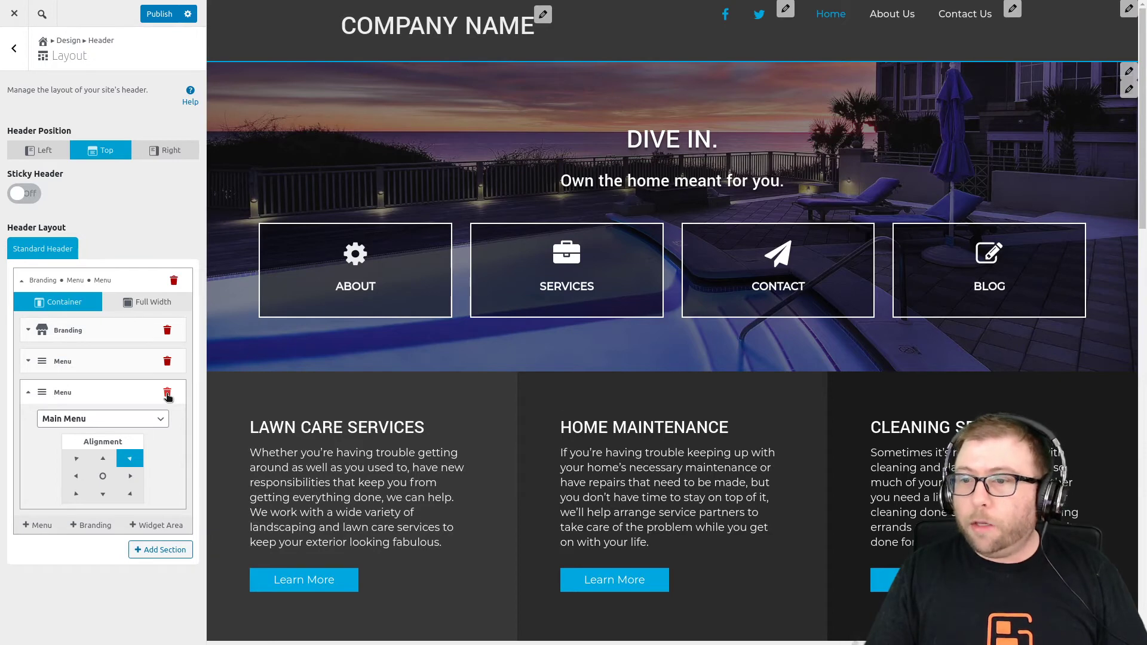
# - Delete the top-row Main Menu and add a new section with Main Menu aligned top-right
pyautogui.click(167, 393)
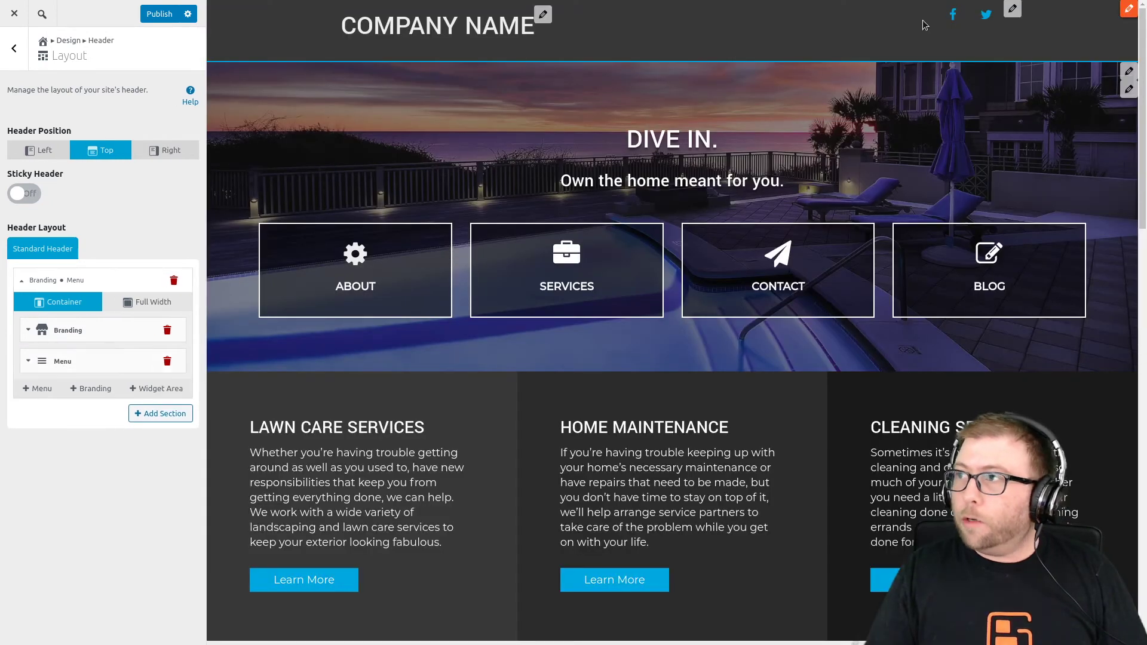
pyautogui.click(154, 416)
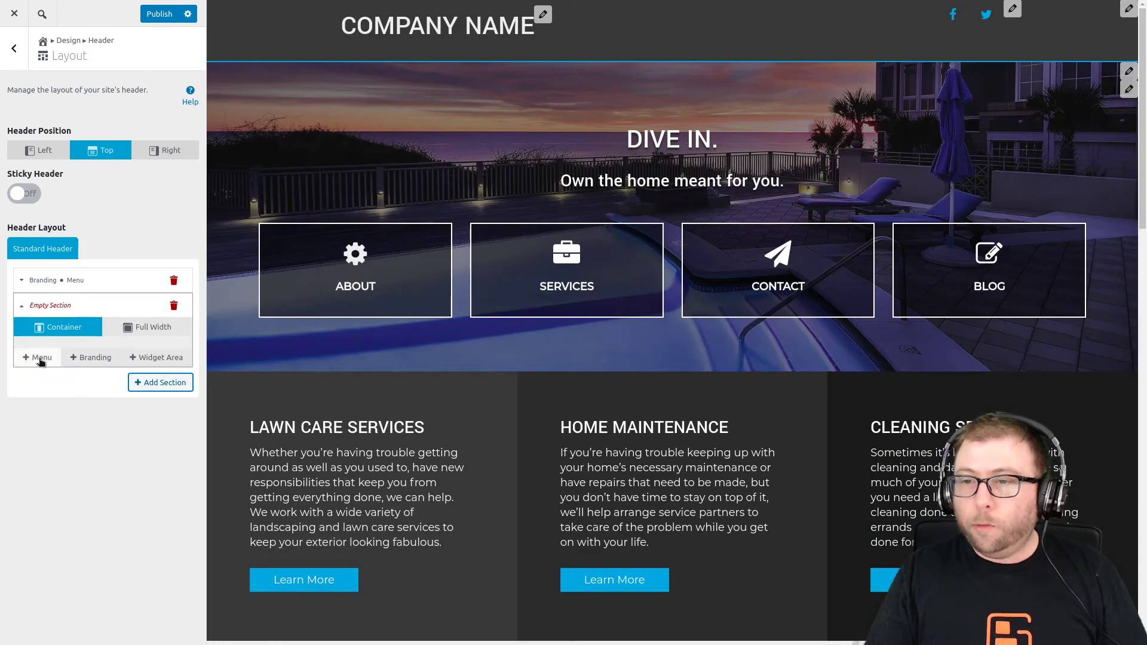
pyautogui.click(38, 357)
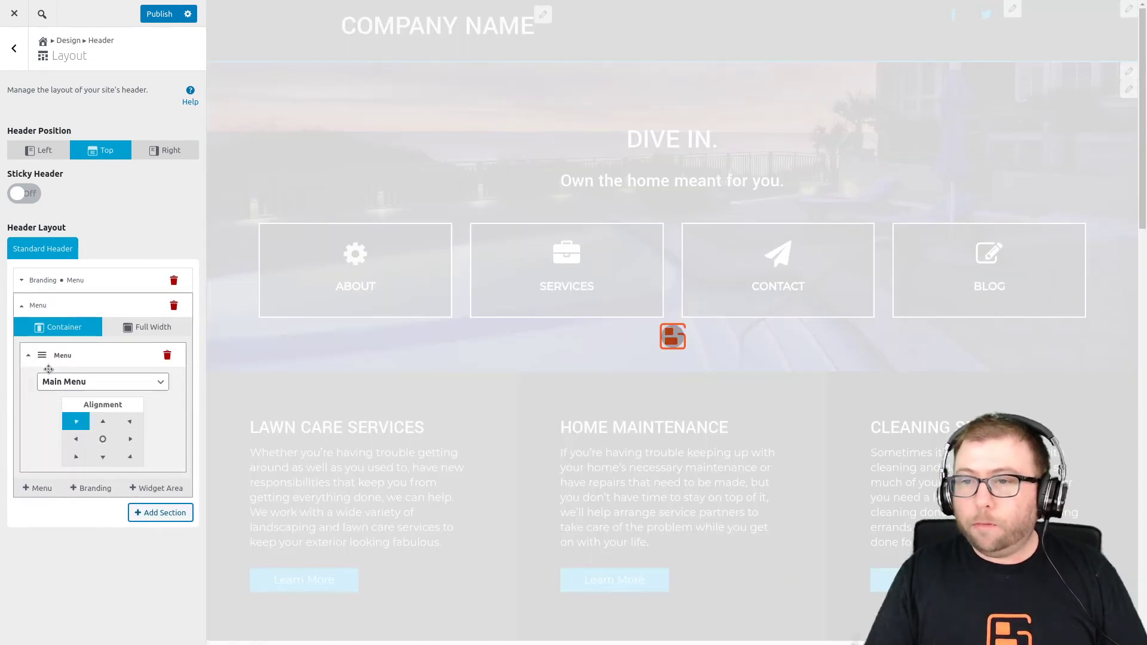
pyautogui.click(76, 382)
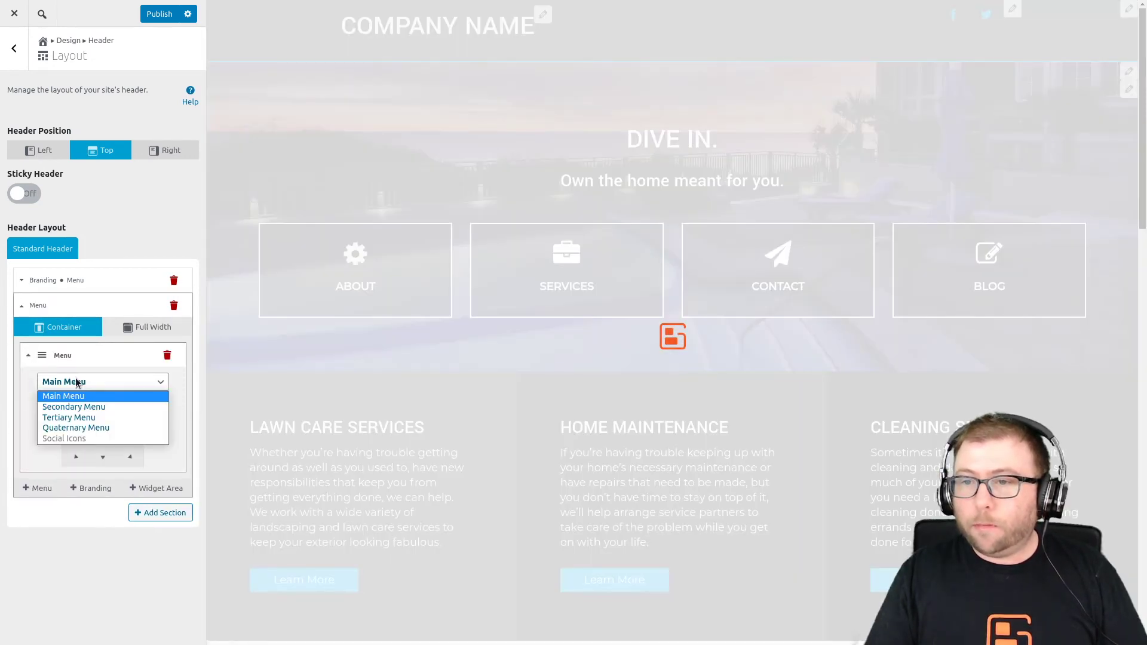
pyautogui.click(104, 392)
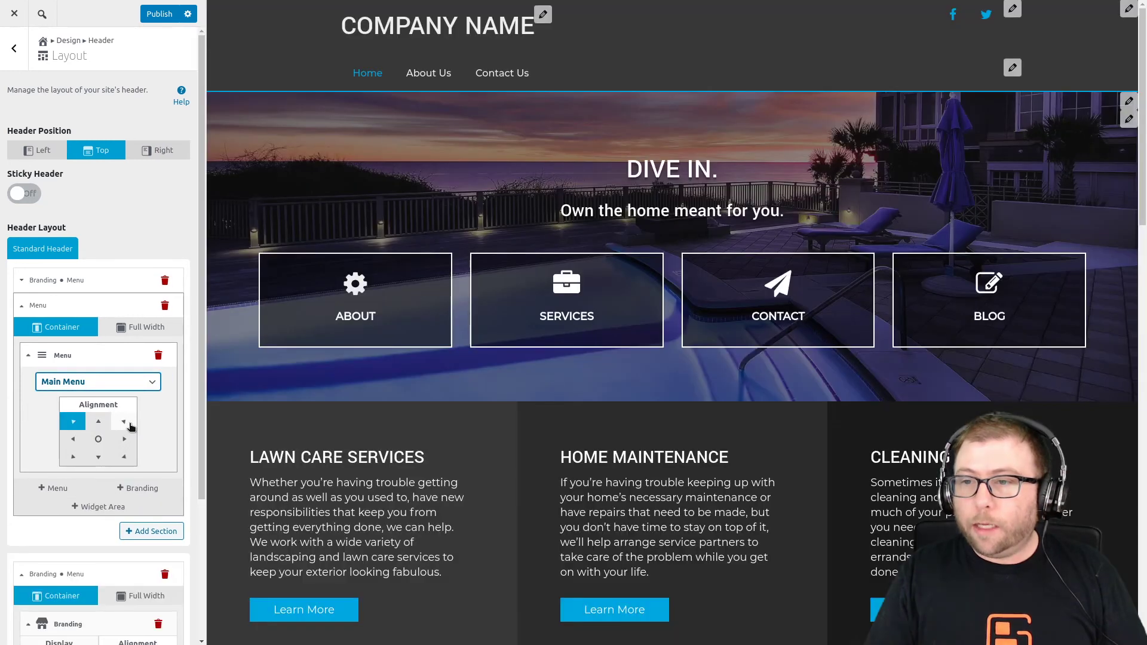
pyautogui.click(125, 423)
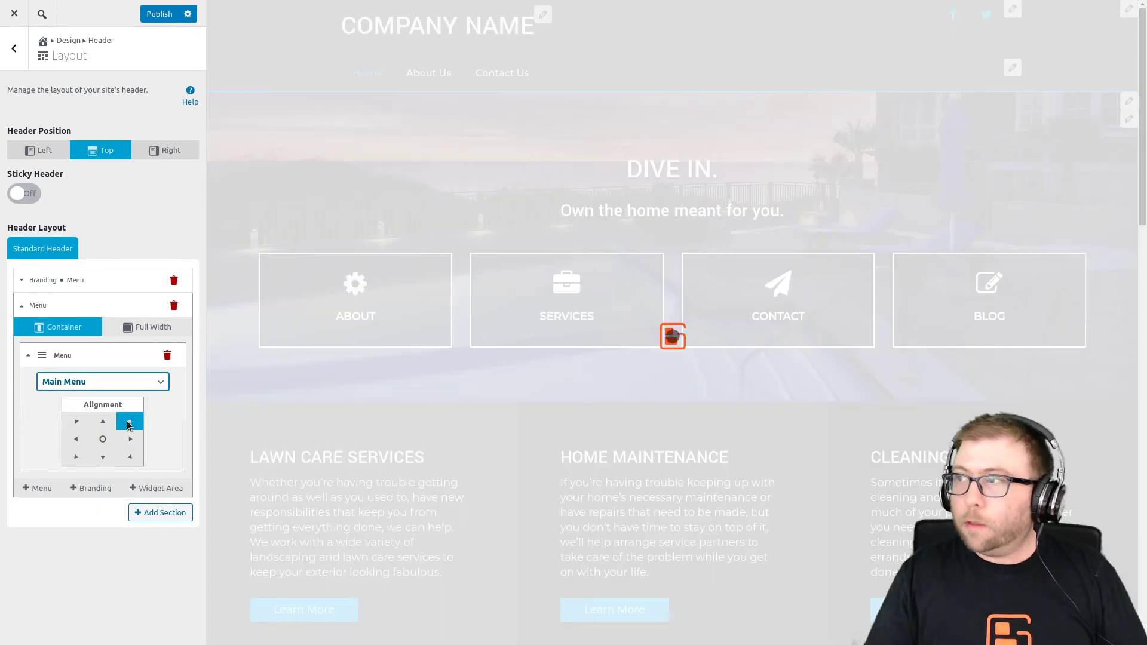